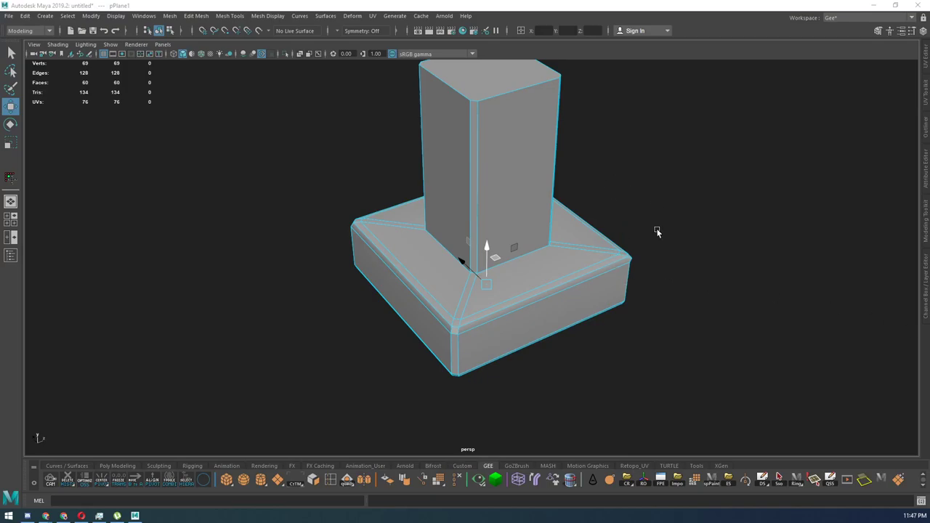
Preview the pillar mesh smoothed and examine the shading around the corners of its square base.
{"action": "left_click_drag", "start_coordinate": [662, 242], "coordinate": [690, 247], "text": "alt"}
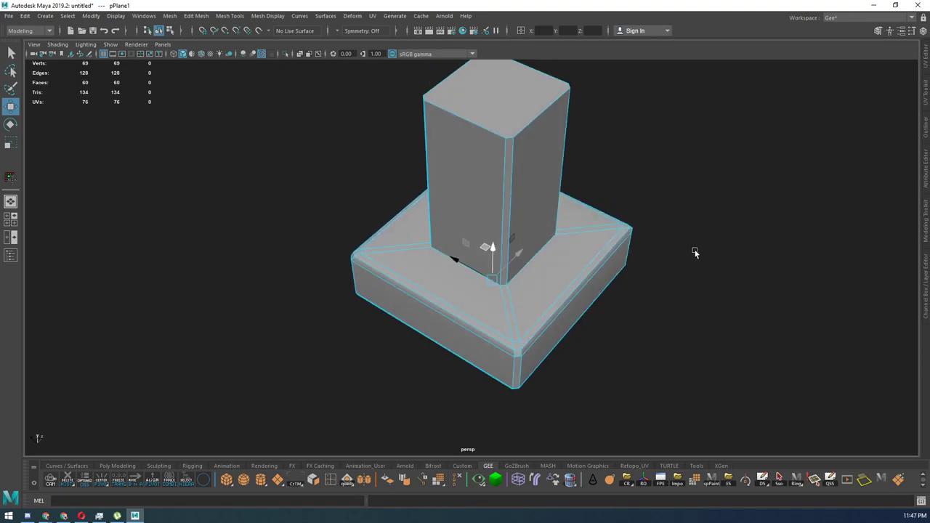
{"action": "key", "text": "3"}
{"action": "left_click_drag", "start_coordinate": [626, 268], "coordinate": [612, 358], "text": "alt"}
{"action": "scroll", "coordinate": [612, 357], "scroll_direction": "up", "scroll_amount": 4}
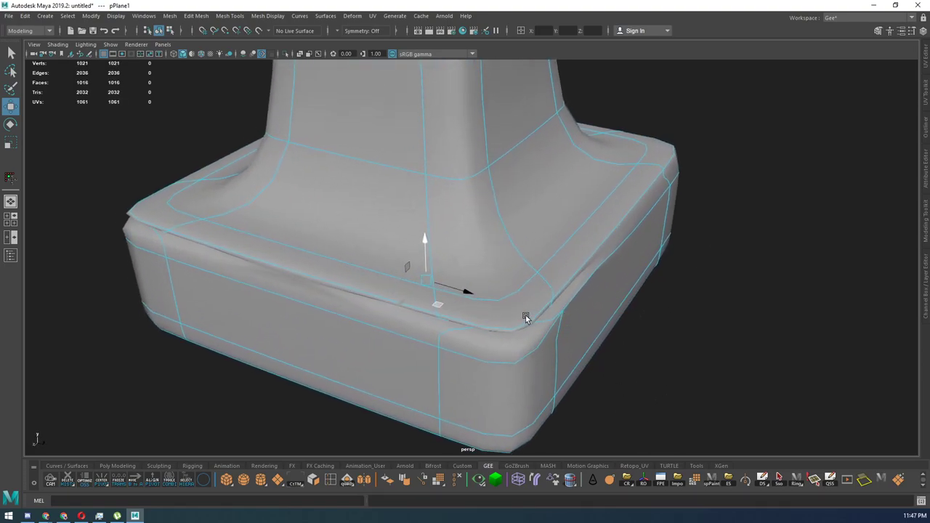
{"action": "left_click_drag", "start_coordinate": [465, 334], "coordinate": [513, 314], "text": "alt"}
{"action": "right_click_drag", "start_coordinate": [482, 316], "coordinate": [340, 290], "text": "alt"}
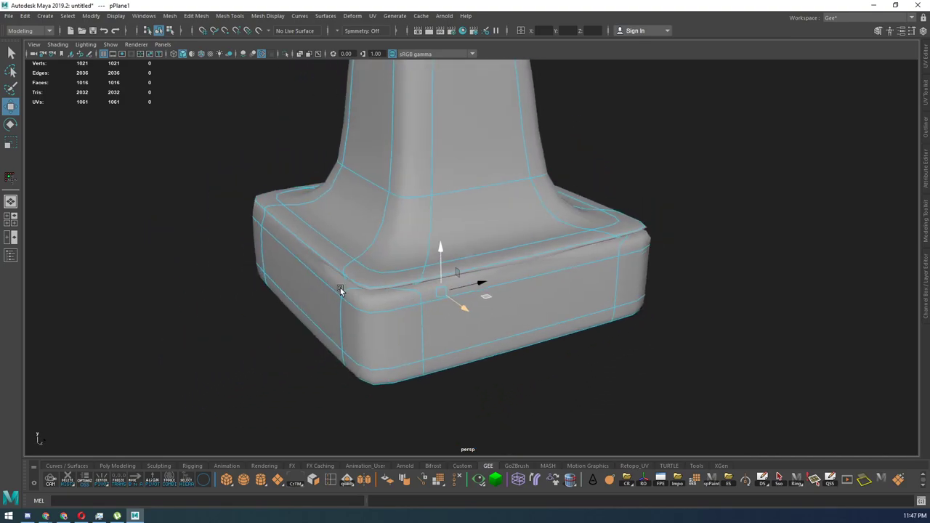
Return the mesh to its unsmoothed display and examine the crossed bevel topology at the base's upper corner.
{"action": "key", "text": "1"}
{"action": "scroll", "coordinate": [421, 303], "scroll_direction": "up", "scroll_amount": 5}
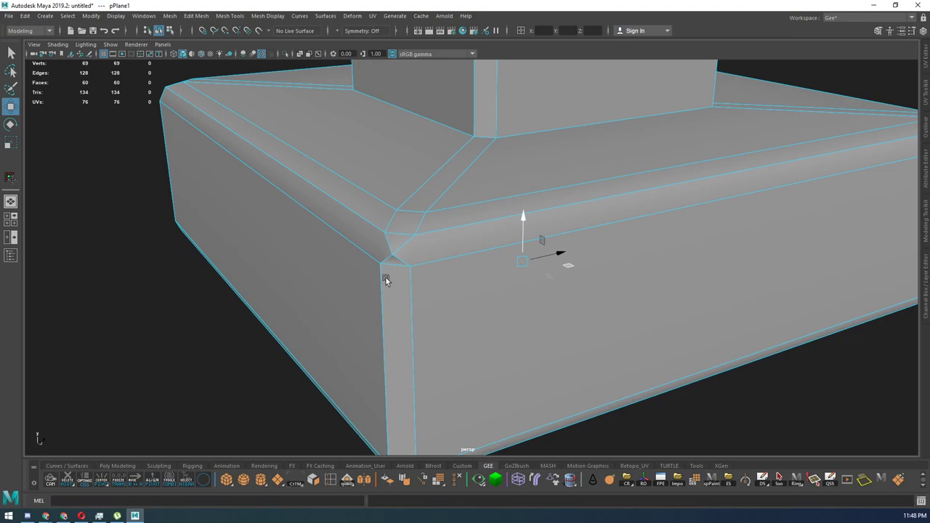
{"action": "scroll", "coordinate": [386, 281], "scroll_direction": "down", "scroll_amount": 3}
{"action": "left_click_drag", "start_coordinate": [424, 253], "coordinate": [636, 357], "text": "alt"}
{"action": "left_click_drag", "start_coordinate": [532, 345], "coordinate": [667, 346], "text": "alt"}
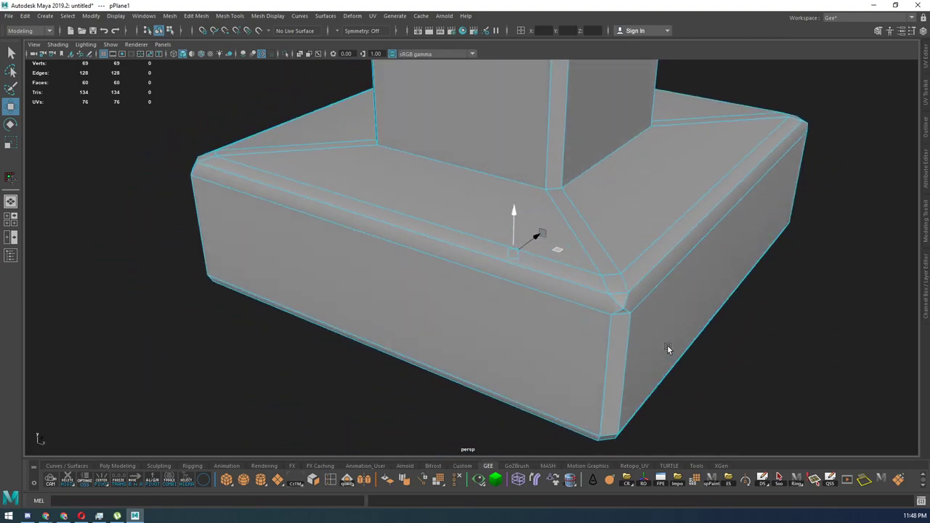
{"action": "middle_click_drag", "start_coordinate": [626, 322], "coordinate": [533, 278], "text": "alt"}
{"action": "scroll", "coordinate": [583, 394], "scroll_direction": "up", "scroll_amount": 2}
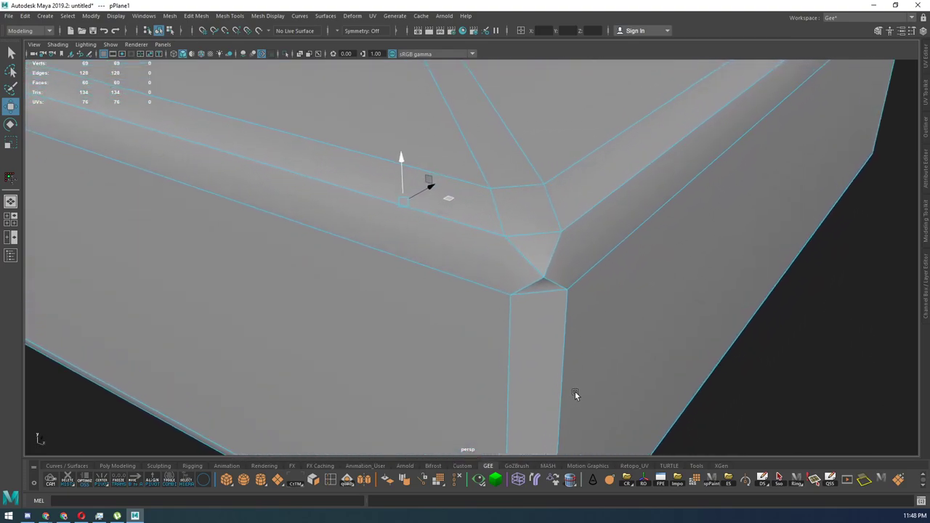
{"action": "left_click_drag", "start_coordinate": [529, 269], "coordinate": [486, 300], "text": "alt"}
{"action": "right_click_drag", "start_coordinate": [485, 301], "coordinate": [395, 266], "text": "alt"}
{"action": "left_click_drag", "start_coordinate": [395, 265], "coordinate": [414, 258], "text": "alt"}
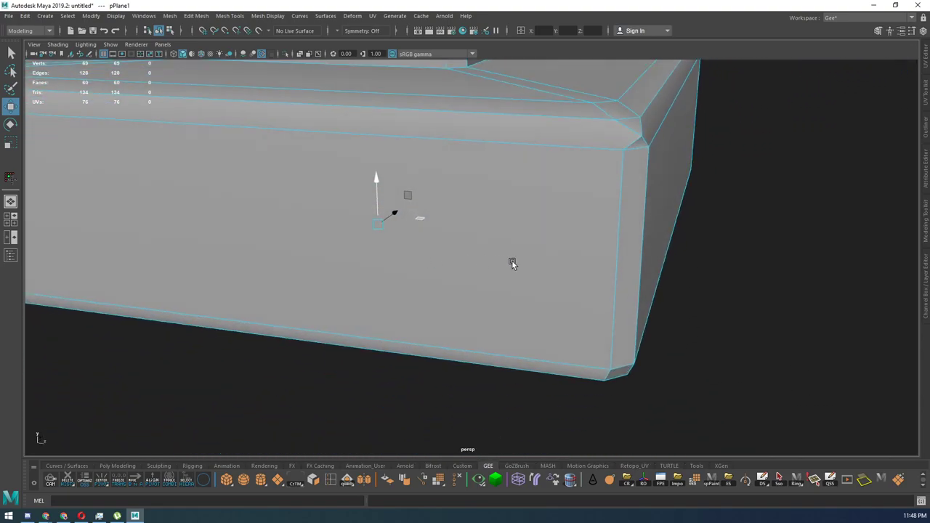
{"action": "middle_click_drag", "start_coordinate": [513, 263], "coordinate": [471, 313], "text": "alt"}
{"action": "left_click_drag", "start_coordinate": [562, 223], "coordinate": [567, 316], "text": "alt"}
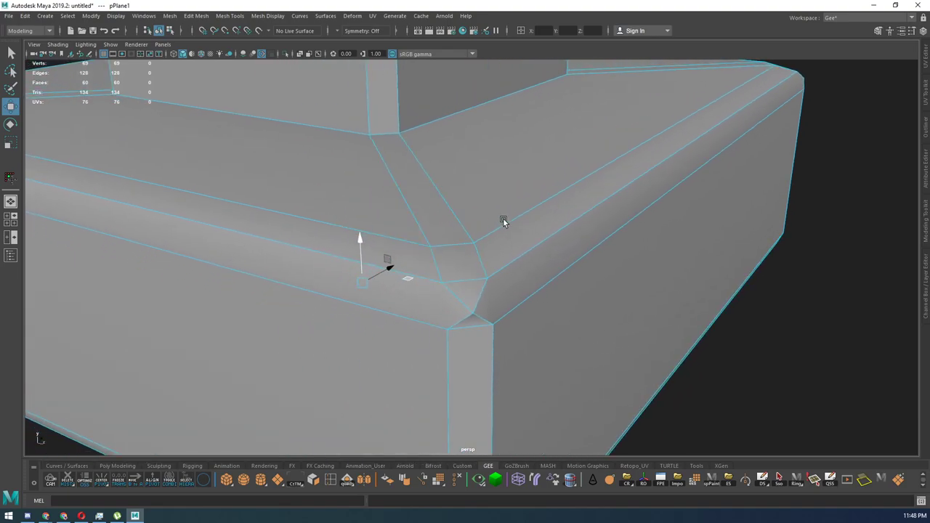
Cut two edges with Multi-Cut at the base corner, joining each upper bevel vertex to the lower bevel vertex beneath it.
{"action": "right_click_drag", "start_coordinate": [525, 276], "coordinate": [469, 288], "text": "shift"}
{"action": "middle_click_drag", "start_coordinate": [485, 289], "coordinate": [482, 272], "text": "alt"}
{"action": "right_click_drag", "start_coordinate": [482, 273], "coordinate": [497, 311], "text": "alt"}
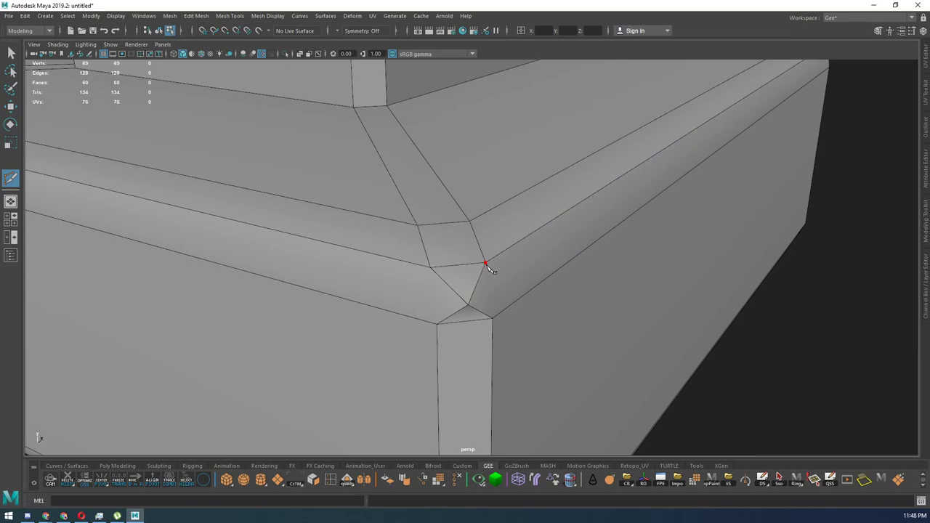
{"action": "left_click", "coordinate": [492, 319]}
{"action": "left_click", "coordinate": [430, 268]}
{"action": "left_click", "coordinate": [437, 325]}
{"action": "key", "text": "w"}
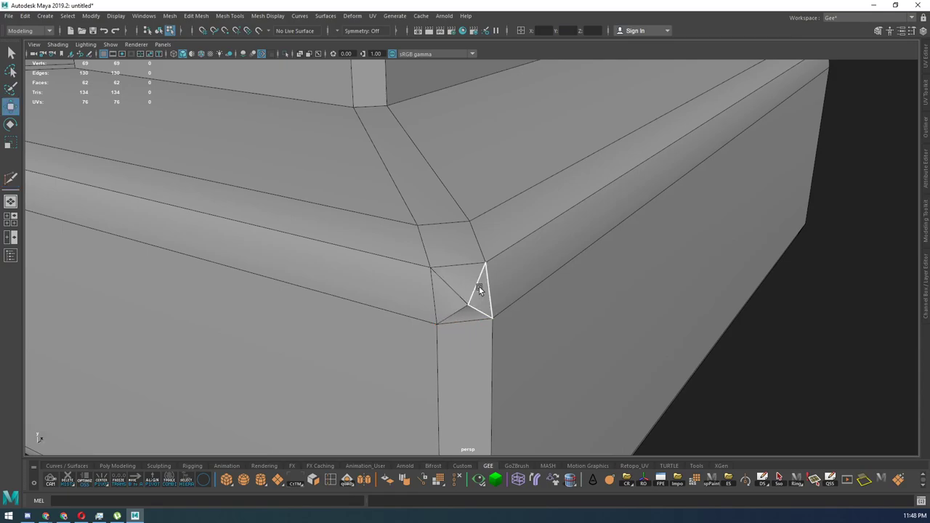
Delete the four inner edges meeting at the centre of the corner patch, leaving a single clean quad.
{"action": "left_click", "coordinate": [478, 286]}
{"action": "right_click_drag", "start_coordinate": [479, 286], "coordinate": [483, 218]}
{"action": "left_click", "coordinate": [473, 286]}
{"action": "left_click", "coordinate": [446, 314], "text": "shift"}
{"action": "left_click", "coordinate": [444, 283], "text": "shift"}
{"action": "left_click", "coordinate": [478, 311], "text": "shift"}
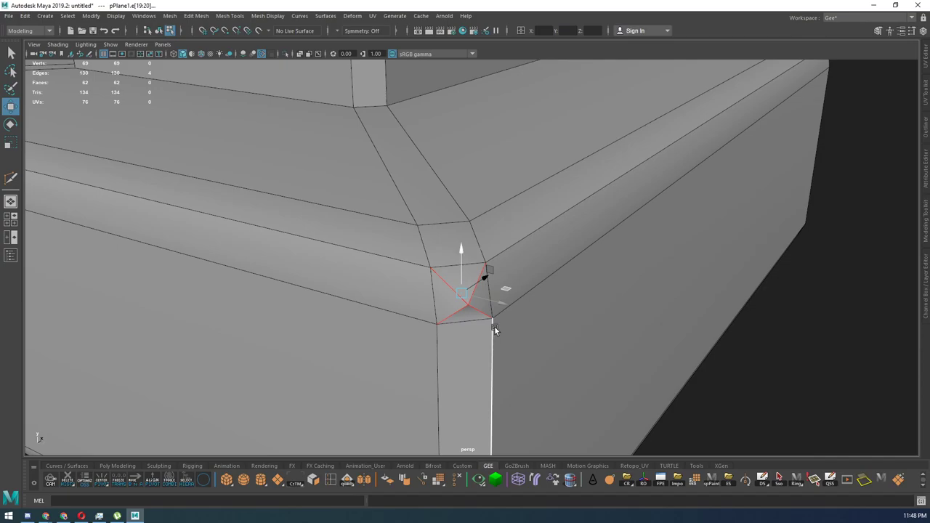
{"action": "key", "text": "ctrl+Delete"}
Preview the base smoothed to check the cleaned-up corner, and return to the unsmoothed display.
{"action": "mouse_move", "coordinate": [494, 326]}
{"action": "left_mouse_down", "text": "alt"}
{"action": "mouse_move", "coordinate": [513, 346]}
{"action": "mouse_move", "coordinate": [506, 317]}
{"action": "mouse_move", "coordinate": [487, 324]}
{"action": "left_mouse_up", "text": "alt"}
{"action": "key", "text": "3"}
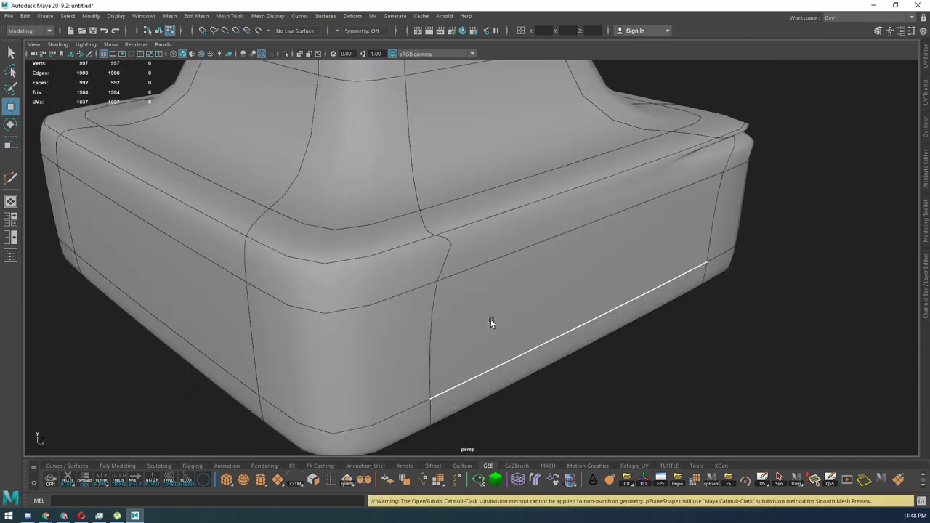
{"action": "scroll", "coordinate": [443, 237], "scroll_direction": "down", "scroll_amount": 2}
{"action": "left_click_drag", "start_coordinate": [442, 237], "coordinate": [470, 258], "text": "alt"}
{"action": "key", "text": "1"}
On the other pinched base corner, cut two edges joining the upper bevel vertices to the lower ones with Multi-Cut.
{"action": "right_click_drag", "start_coordinate": [471, 258], "coordinate": [610, 356], "text": "alt"}
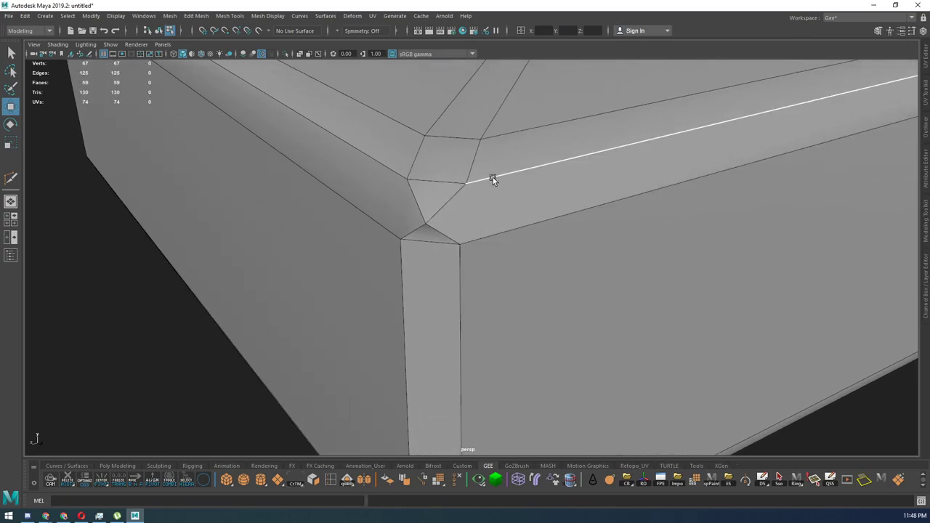
{"action": "left_click", "coordinate": [11, 178]}
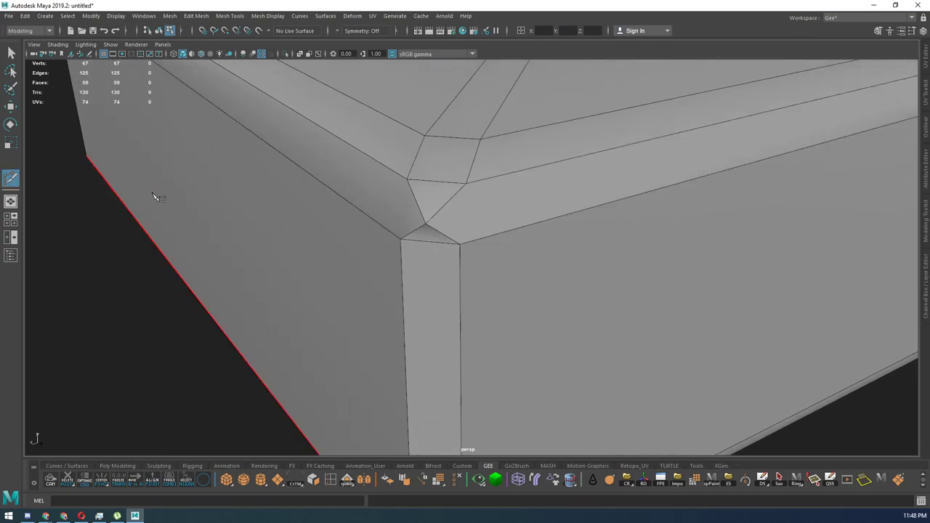
{"action": "left_click", "coordinate": [459, 244]}
{"action": "left_click", "coordinate": [473, 186]}
{"action": "key", "text": "Return"}
{"action": "left_click", "coordinate": [407, 180]}
{"action": "key", "text": "Return"}
{"action": "key", "text": "w"}
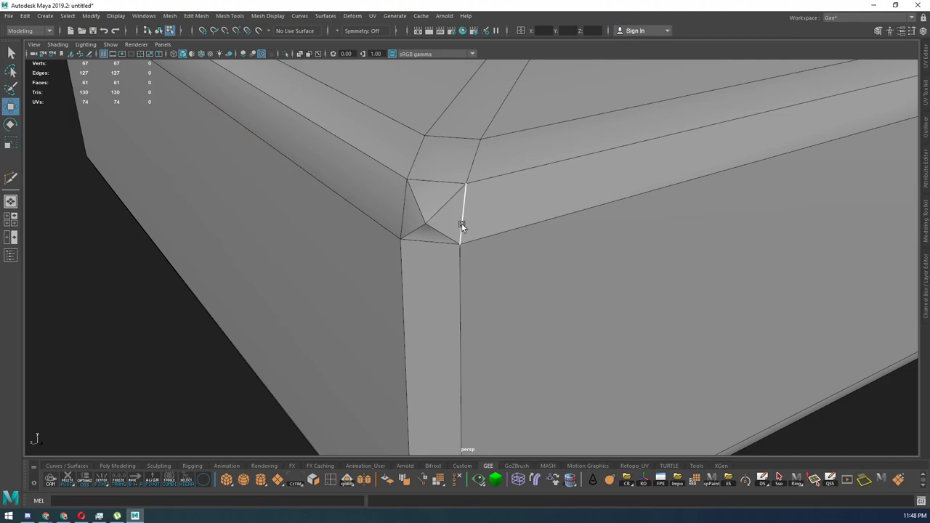
Delete the four diagonal edges inside this second corner patch.
{"action": "left_click", "coordinate": [414, 186], "text": "shift"}
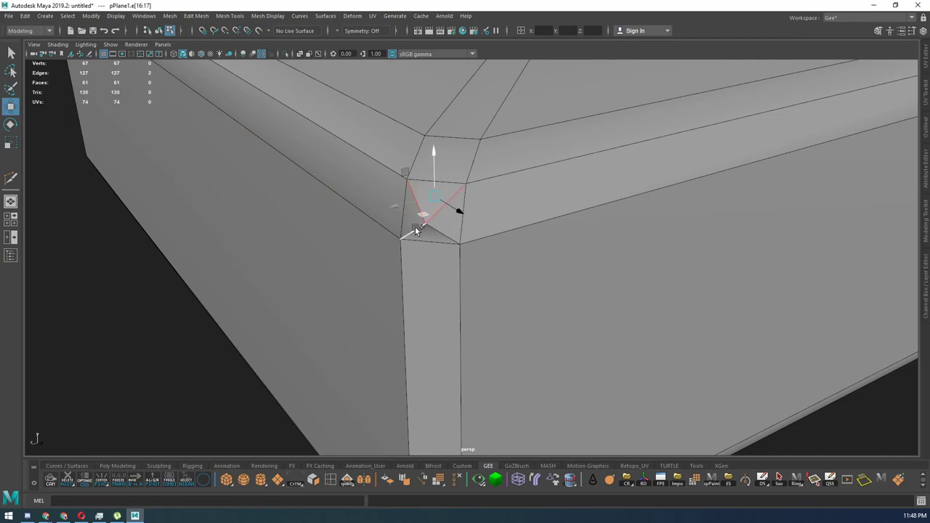
{"action": "left_click", "coordinate": [413, 230], "text": "shift"}
{"action": "left_click", "coordinate": [458, 238], "text": "shift"}
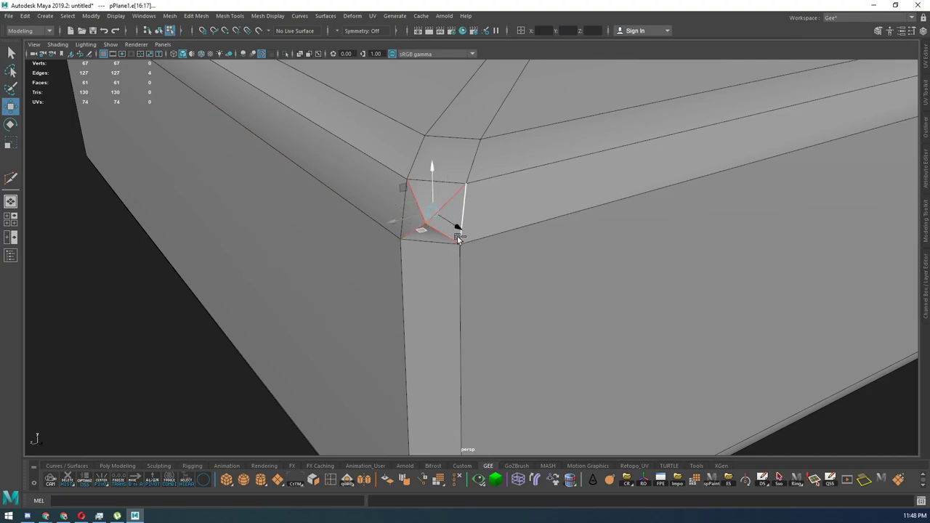
{"action": "key", "text": "ctrl+Delete"}
Preview the mesh smoothed and examine the second corner and the distorted bevel edge beside it.
{"action": "scroll", "coordinate": [390, 182], "scroll_direction": "down", "scroll_amount": 8}
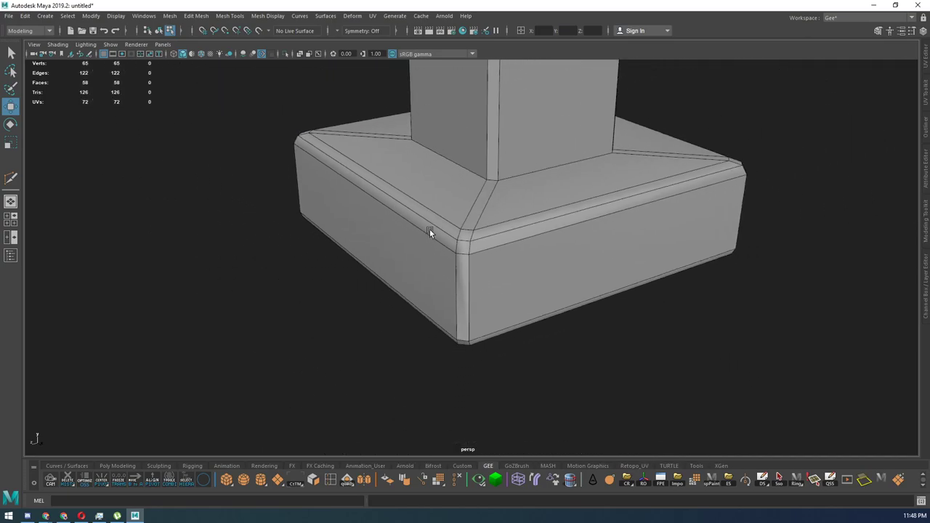
{"action": "left_click_drag", "start_coordinate": [430, 232], "coordinate": [518, 264], "text": "alt"}
{"action": "key", "text": "3"}
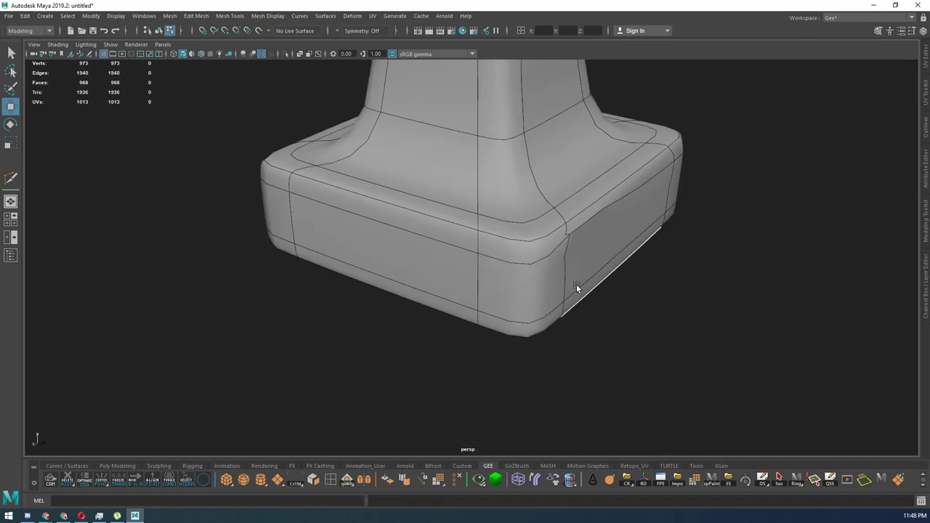
{"action": "left_click_drag", "start_coordinate": [576, 284], "coordinate": [497, 252], "text": "alt"}
{"action": "left_click_drag", "start_coordinate": [568, 252], "coordinate": [593, 390], "text": "alt"}
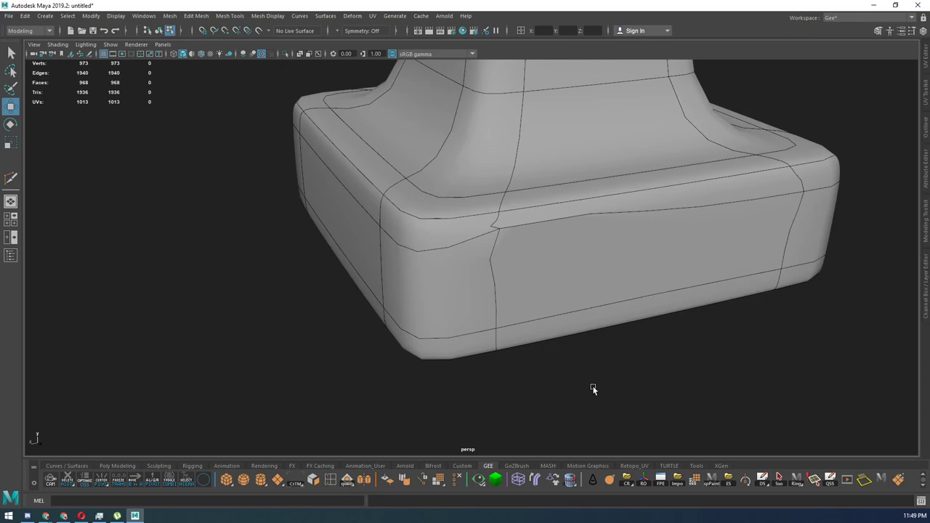
{"action": "scroll", "coordinate": [593, 389], "scroll_direction": "up", "scroll_amount": 5}
{"action": "scroll", "coordinate": [604, 190], "scroll_direction": "down", "scroll_amount": 5}
{"action": "left_click_drag", "start_coordinate": [413, 247], "coordinate": [579, 225], "text": "alt"}
Turn off the smooth preview and select the stray vertex in the middle of the bevel's lower edge.
{"action": "left_click", "coordinate": [578, 236]}
{"action": "scroll", "coordinate": [588, 218], "scroll_direction": "up", "scroll_amount": 3}
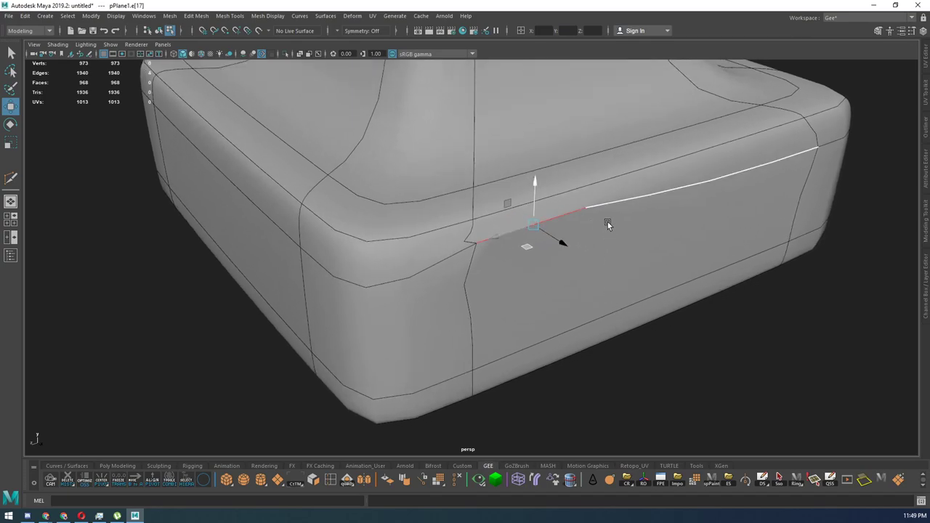
{"action": "left_click_drag", "start_coordinate": [614, 266], "coordinate": [617, 318], "text": "alt"}
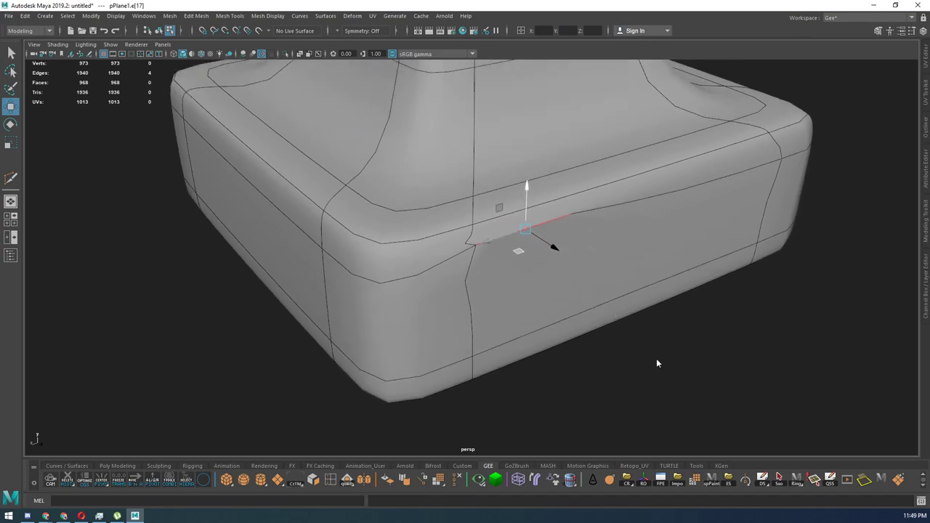
{"action": "right_click_drag", "start_coordinate": [658, 334], "coordinate": [629, 246], "text": "shift"}
{"action": "scroll", "coordinate": [576, 227], "scroll_direction": "up", "scroll_amount": 4}
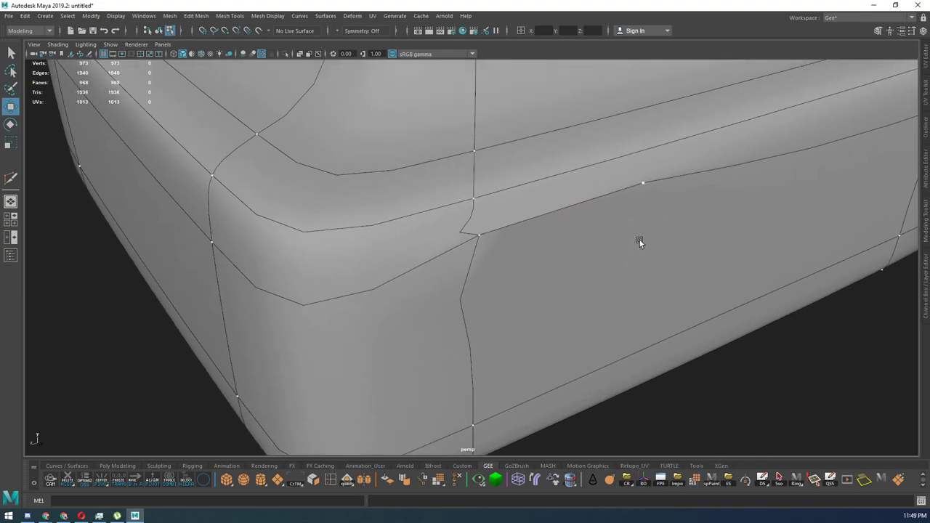
{"action": "left_click", "coordinate": [644, 181]}
{"action": "scroll", "coordinate": [492, 188], "scroll_direction": "down", "scroll_amount": 5}
{"action": "key", "text": "1"}
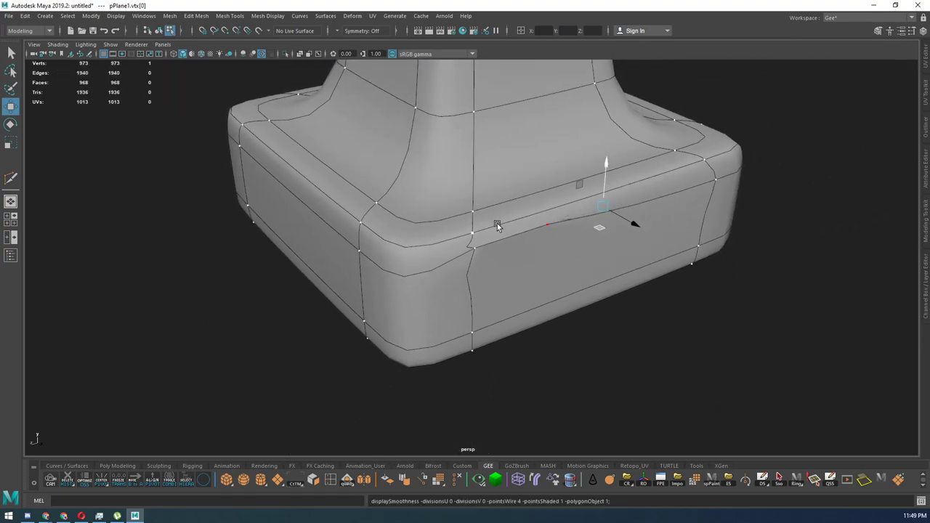
{"action": "scroll", "coordinate": [524, 240], "scroll_direction": "up", "scroll_amount": 4}
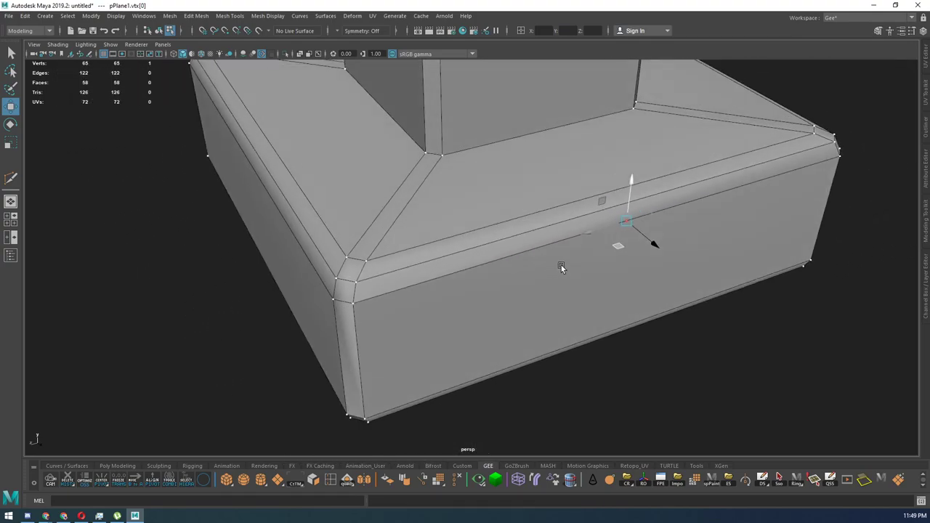
{"action": "left_click", "coordinate": [587, 278]}
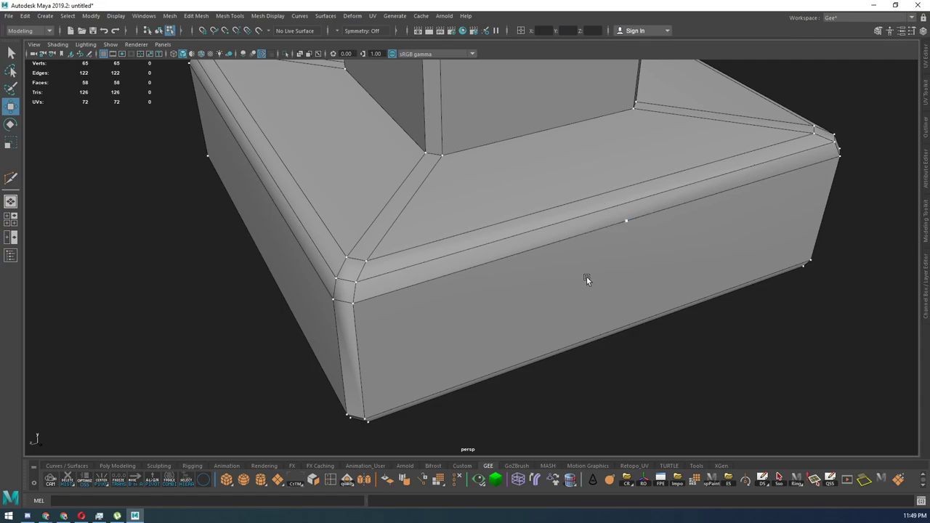
{"action": "left_click", "coordinate": [627, 220]}
{"action": "left_click_drag", "start_coordinate": [613, 274], "coordinate": [639, 250], "text": "alt"}
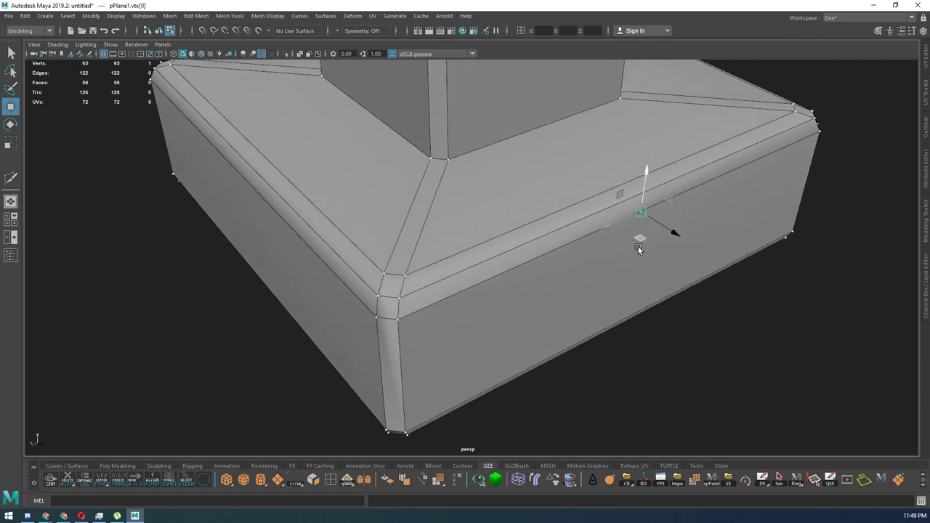
Try moving the stray mid-edge vertex away from the bevel, and undo the move.
{"action": "left_click", "coordinate": [649, 210]}
{"action": "left_click_drag", "start_coordinate": [642, 213], "coordinate": [647, 171]}
{"action": "key", "text": "ctrl+z"}
{"action": "left_click_drag", "start_coordinate": [576, 233], "coordinate": [577, 271], "text": "alt"}
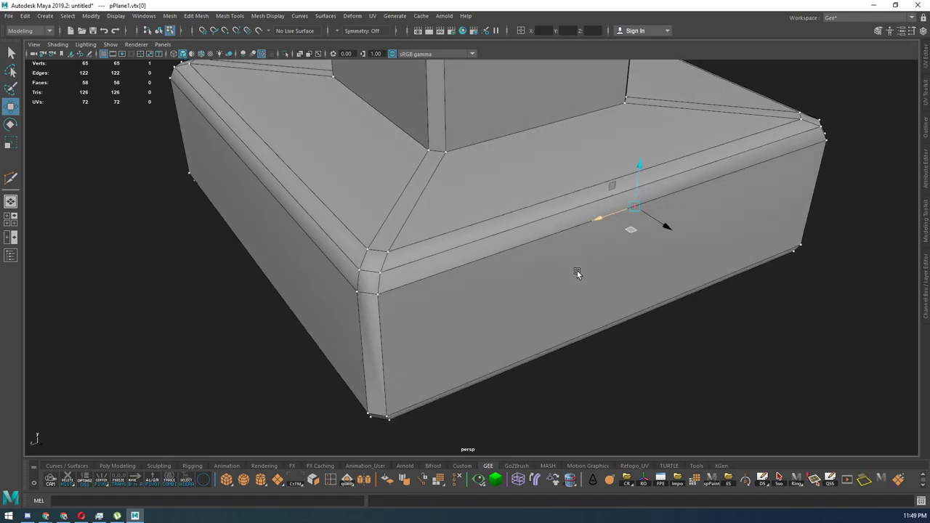
Try the Target Weld Tool to merge the stray mid-edge vertex into the neighbouring corner vertex, and undo the weld.
{"action": "right_click", "coordinate": [659, 350], "text": "shift"}
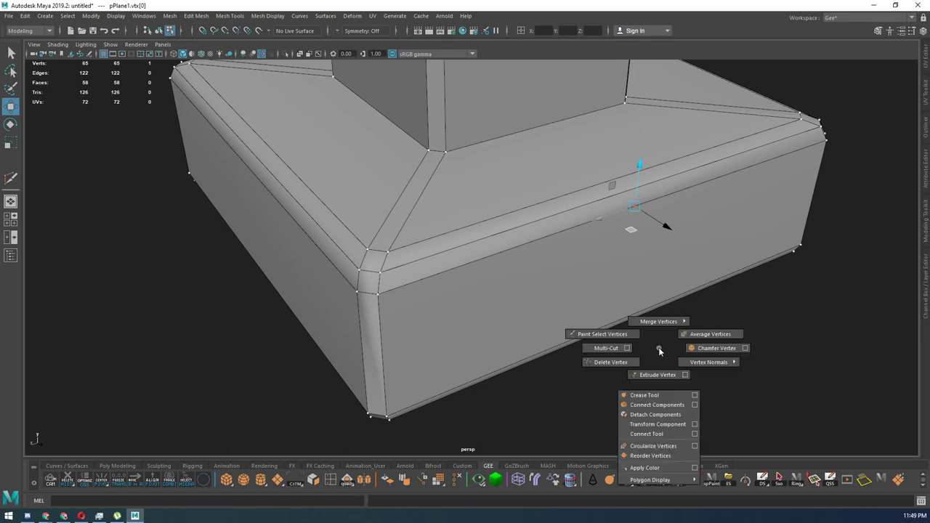
{"action": "mouse_move", "coordinate": [664, 323]}
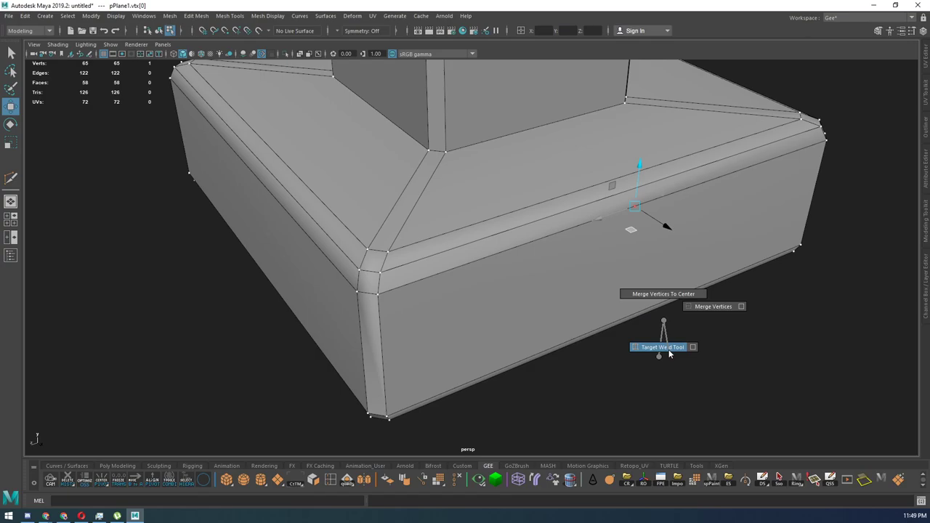
{"action": "left_click", "coordinate": [669, 351]}
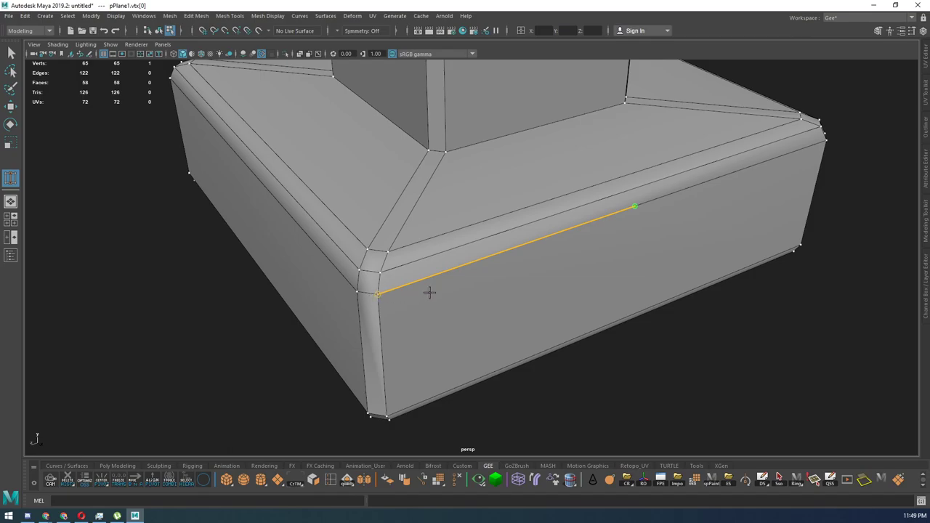
{"action": "left_click", "coordinate": [377, 293]}
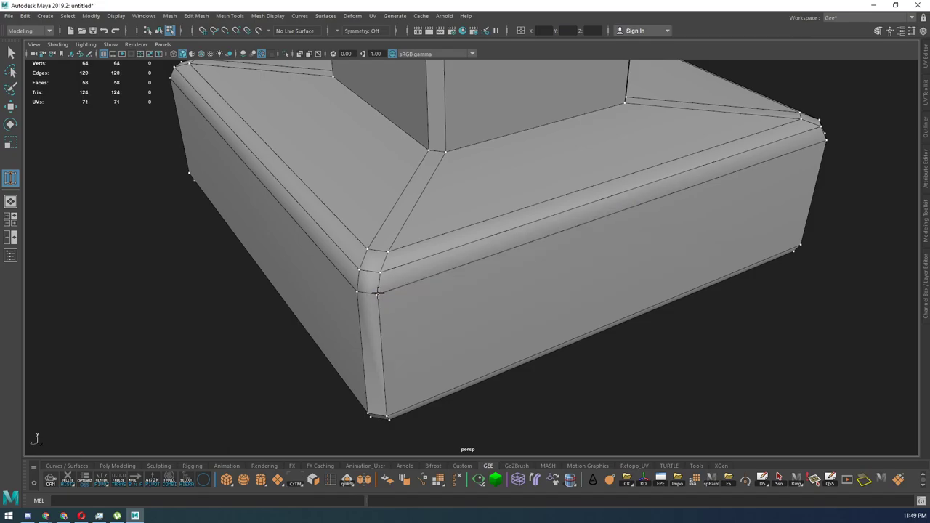
{"action": "left_click_drag", "start_coordinate": [361, 260], "coordinate": [432, 301], "text": "alt"}
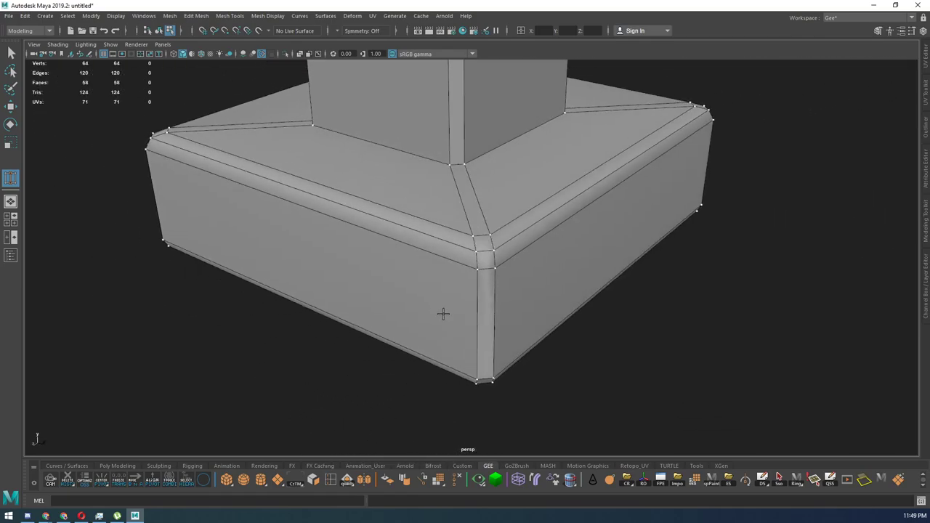
{"action": "key", "text": "ctrl+z"}
{"action": "key", "text": "ctrl+z"}
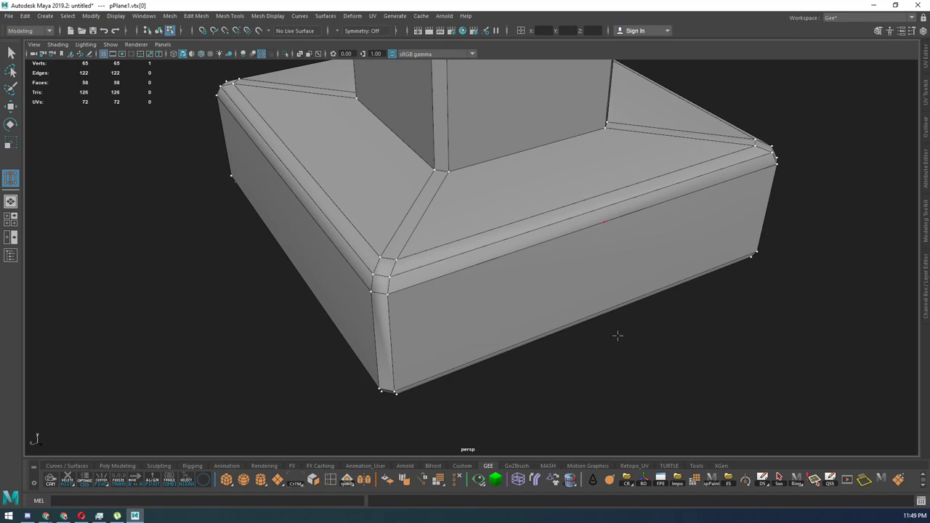
Merge the stray mid-edge vertex into the corner vertex at the end of the bevel's lower edge with Target Weld.
{"action": "mouse_move", "coordinate": [619, 340]}
{"action": "right_mouse_down", "text": "shift"}
{"action": "mouse_move", "coordinate": [622, 308]}
{"action": "mouse_move", "coordinate": [631, 336]}
{"action": "right_mouse_up", "text": "shift"}
{"action": "left_click_drag", "start_coordinate": [411, 277], "coordinate": [389, 292]}
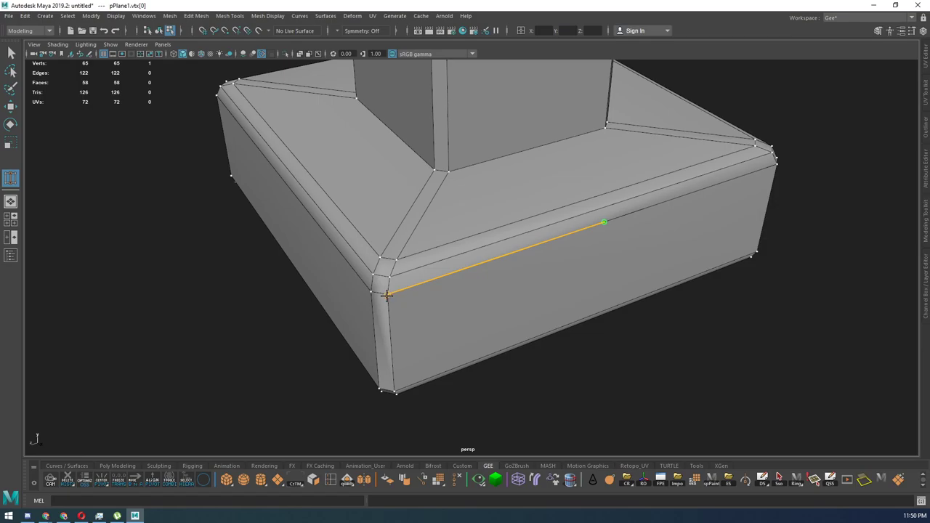
{"action": "left_click_drag", "start_coordinate": [387, 293], "coordinate": [388, 292]}
{"action": "left_click_drag", "start_coordinate": [469, 308], "coordinate": [569, 259], "text": "alt"}
{"action": "key", "text": "w"}
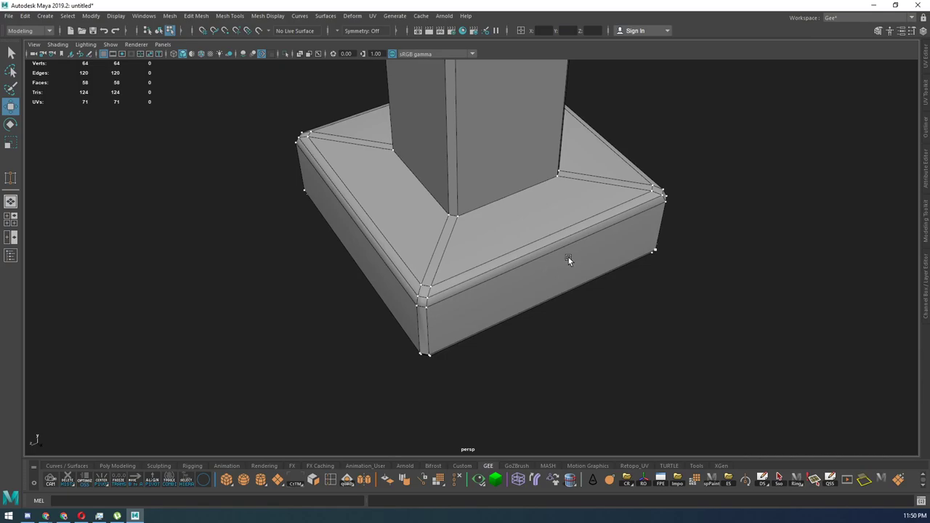
Connect the three parallel bevel edges along the welded side of the base with two segments.
{"action": "right_click_drag", "start_coordinate": [568, 246], "coordinate": [571, 208]}
{"action": "left_click_drag", "start_coordinate": [571, 209], "coordinate": [618, 324], "text": "alt"}
{"action": "left_click", "coordinate": [530, 247]}
{"action": "double_click", "coordinate": [524, 261]}
{"action": "right_click_drag", "start_coordinate": [657, 355], "coordinate": [650, 449], "text": "shift"}
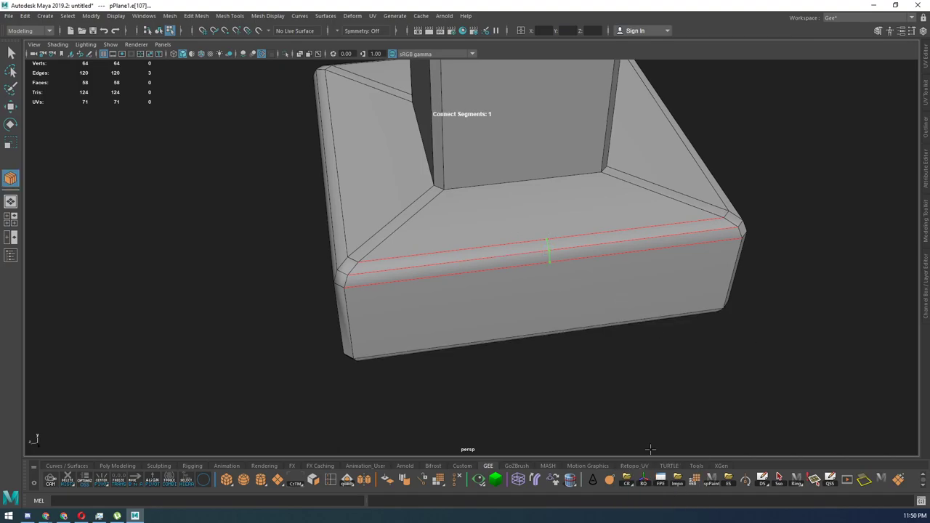
{"action": "key", "text": "w"}
{"action": "left_click_drag", "start_coordinate": [629, 384], "coordinate": [677, 386], "text": "alt"}
{"action": "left_click", "coordinate": [663, 402]}
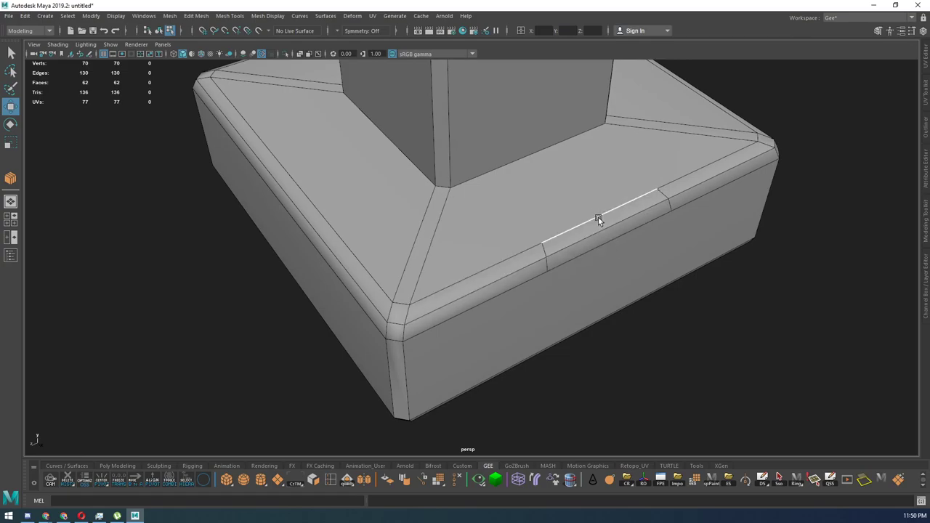
Collapse the bevel's upper edge piece between the two new cross cuts.
{"action": "middle_click_drag", "start_coordinate": [629, 236], "coordinate": [568, 250], "text": "alt"}
{"action": "right_click_drag", "start_coordinate": [568, 251], "coordinate": [576, 326], "text": "alt"}
{"action": "middle_click_drag", "start_coordinate": [597, 278], "coordinate": [571, 298], "text": "alt"}
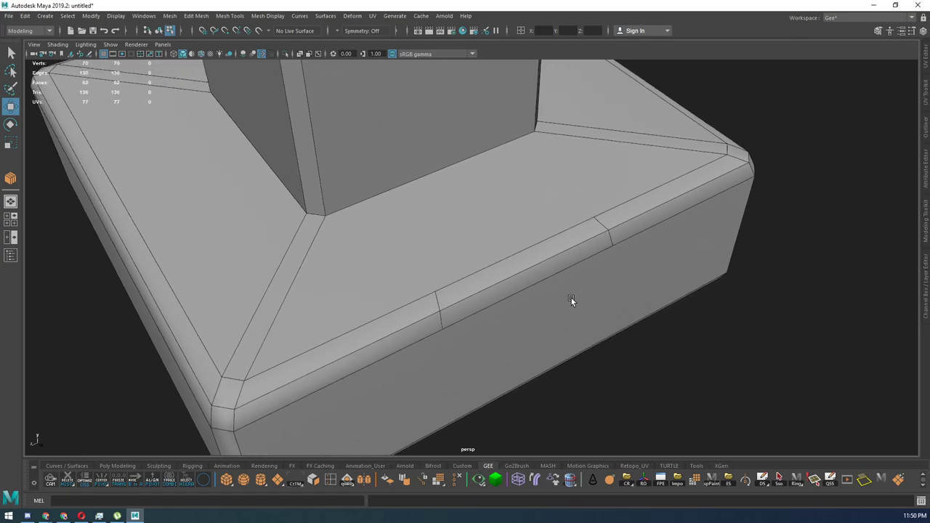
{"action": "left_click", "coordinate": [502, 261]}
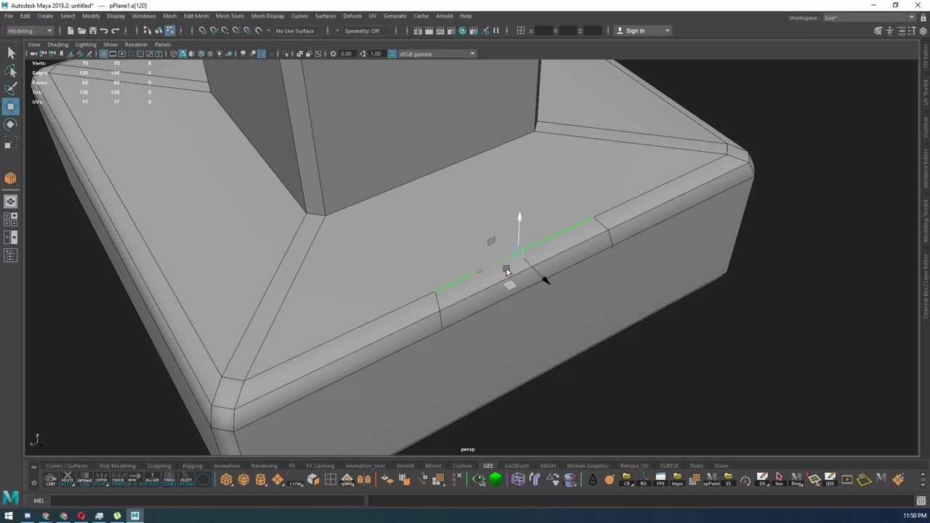
{"action": "left_click_drag", "start_coordinate": [502, 263], "coordinate": [621, 349], "text": "alt"}
{"action": "right_click_drag", "start_coordinate": [687, 338], "coordinate": [749, 310], "text": "shift"}
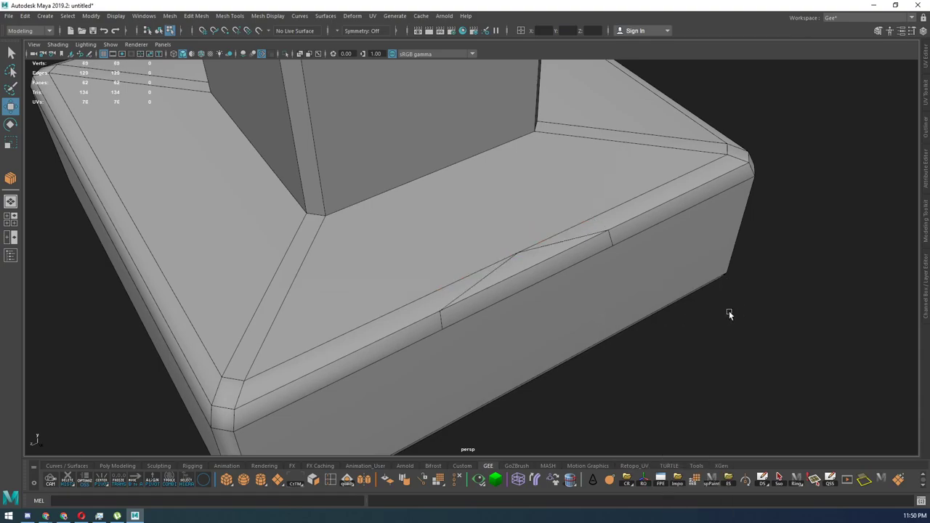
Collapse the middle and lower bevel edge pieces between the two cross cuts, merging the cuts into one.
{"action": "left_click_drag", "start_coordinate": [726, 311], "coordinate": [521, 244], "text": "alt"}
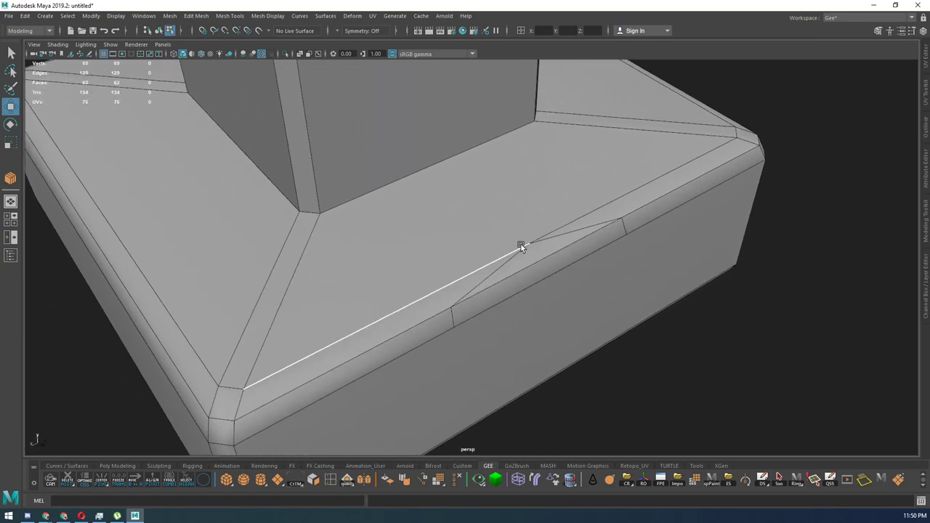
{"action": "right_click_drag", "start_coordinate": [534, 247], "coordinate": [528, 245]}
{"action": "left_click", "coordinate": [529, 246]}
{"action": "left_click_drag", "start_coordinate": [529, 245], "coordinate": [554, 273], "text": "alt"}
{"action": "right_click_drag", "start_coordinate": [631, 248], "coordinate": [627, 210]}
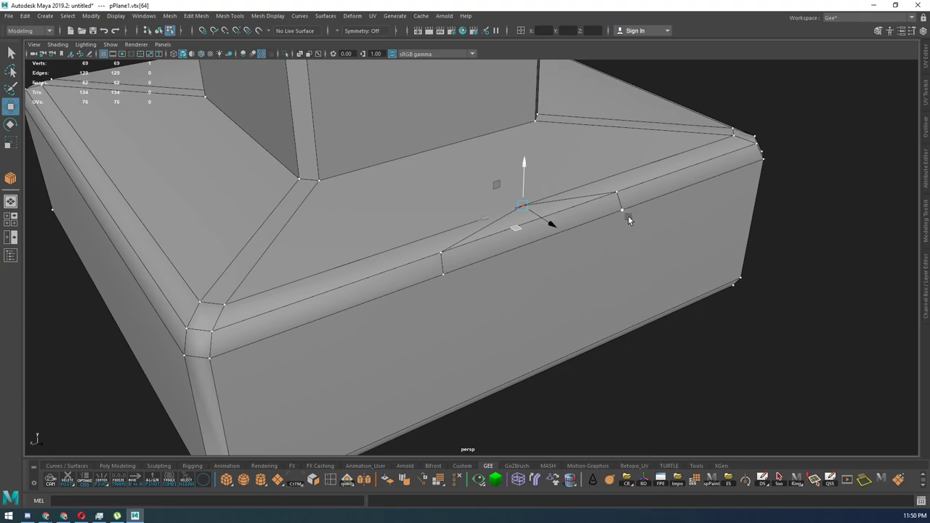
{"action": "left_click", "coordinate": [565, 210]}
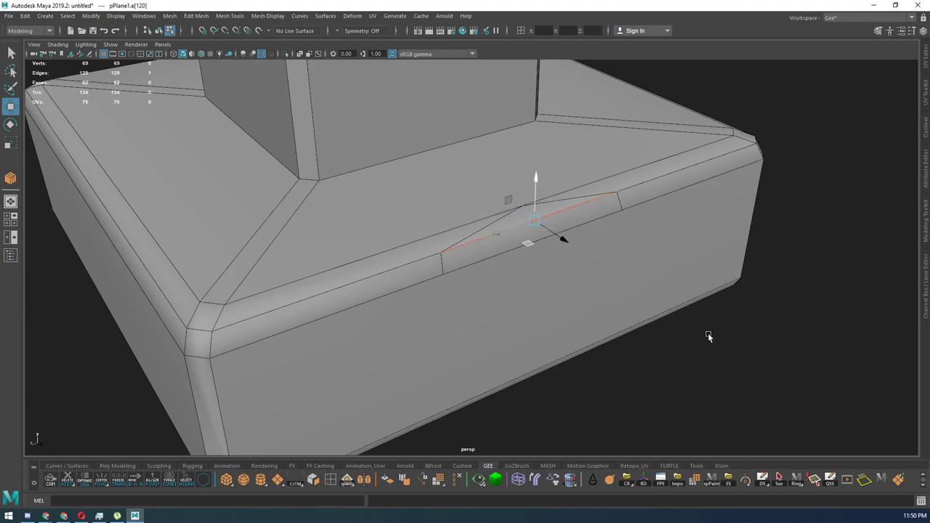
{"action": "right_click_drag", "start_coordinate": [711, 345], "coordinate": [765, 311], "text": "shift"}
{"action": "left_click_drag", "start_coordinate": [765, 310], "coordinate": [515, 288], "text": "alt"}
{"action": "left_click", "coordinate": [528, 266]}
{"action": "key", "text": "Delete"}
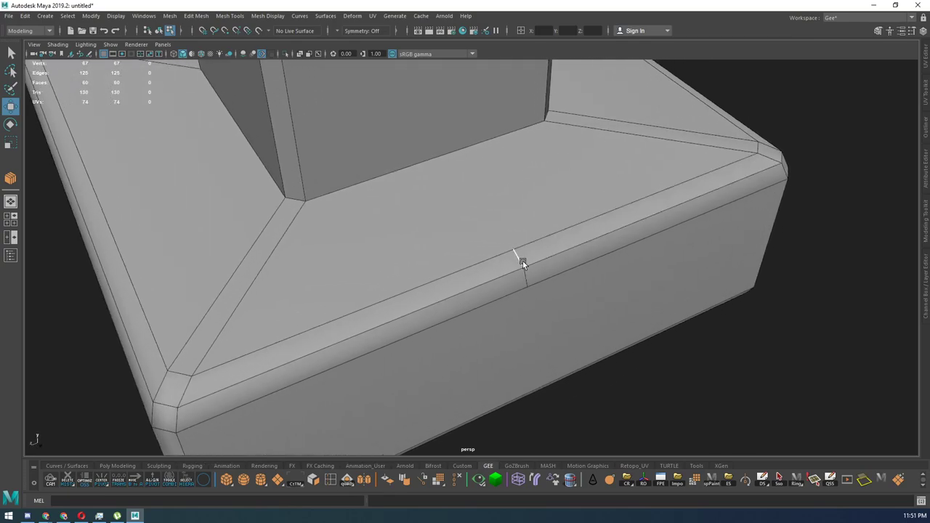
Delete the two remaining cross edges in the middle of the bevel together with their vertices.
{"action": "left_click", "coordinate": [521, 255]}
{"action": "left_click_drag", "start_coordinate": [534, 280], "coordinate": [548, 263], "text": "alt"}
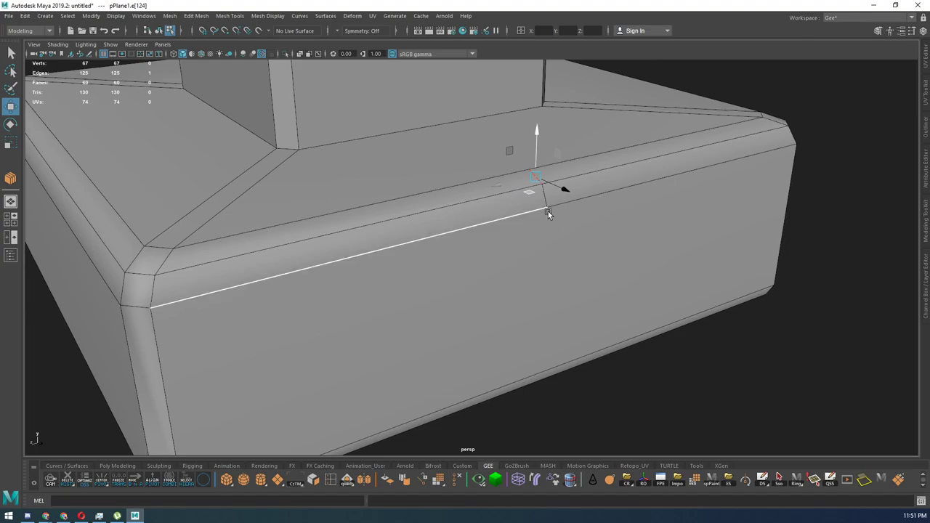
{"action": "left_click", "coordinate": [549, 202], "text": "shift"}
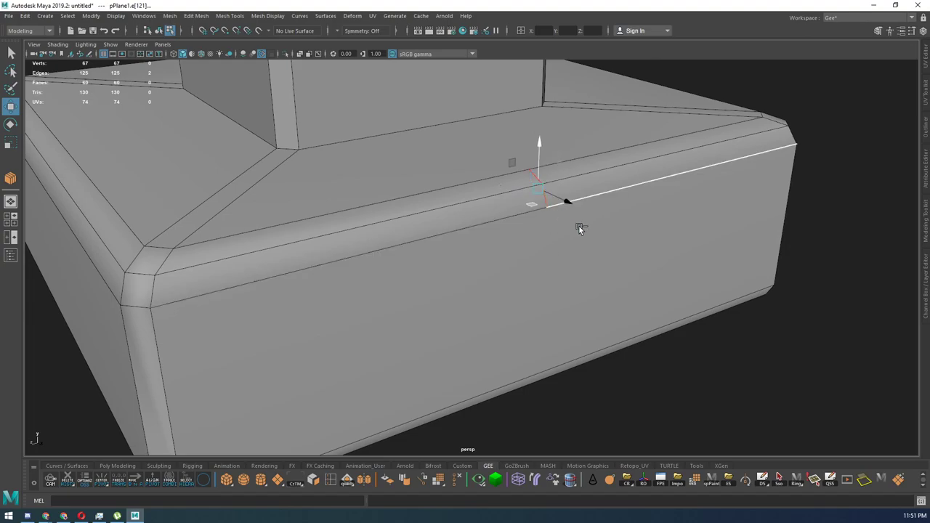
{"action": "key", "text": "ctrl+Delete"}
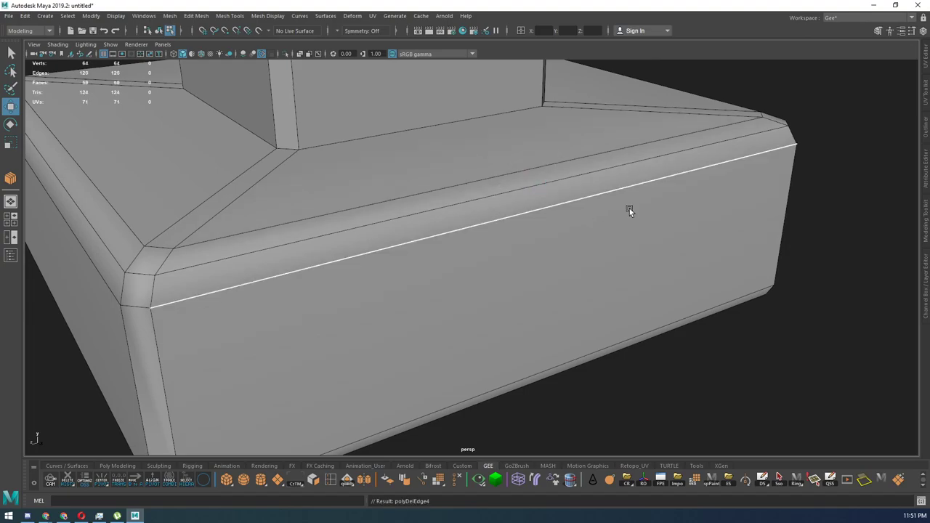
{"action": "right_click_drag", "start_coordinate": [630, 209], "coordinate": [517, 211], "text": "alt"}
{"action": "left_click_drag", "start_coordinate": [518, 211], "coordinate": [449, 235], "text": "alt"}
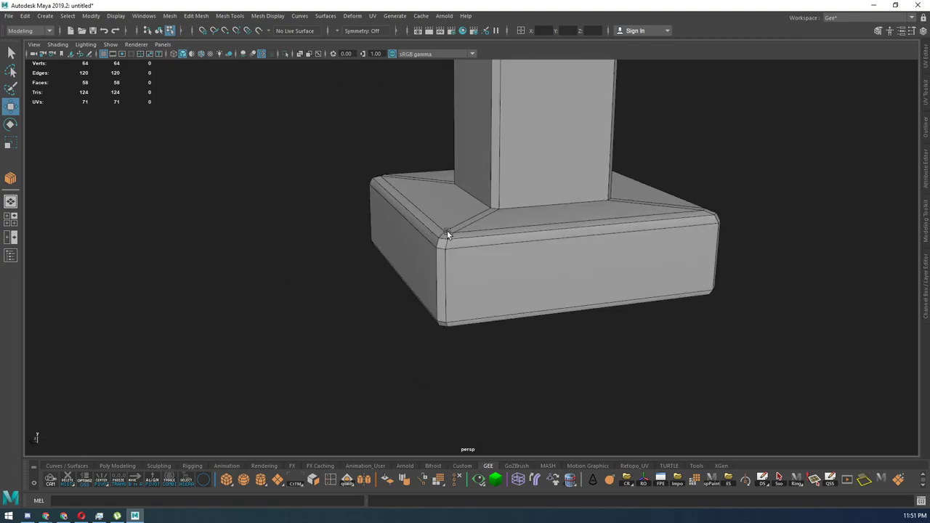
{"action": "right_click_drag", "start_coordinate": [449, 234], "coordinate": [348, 184], "text": "alt"}
{"action": "left_click_drag", "start_coordinate": [349, 183], "coordinate": [534, 230], "text": "alt"}
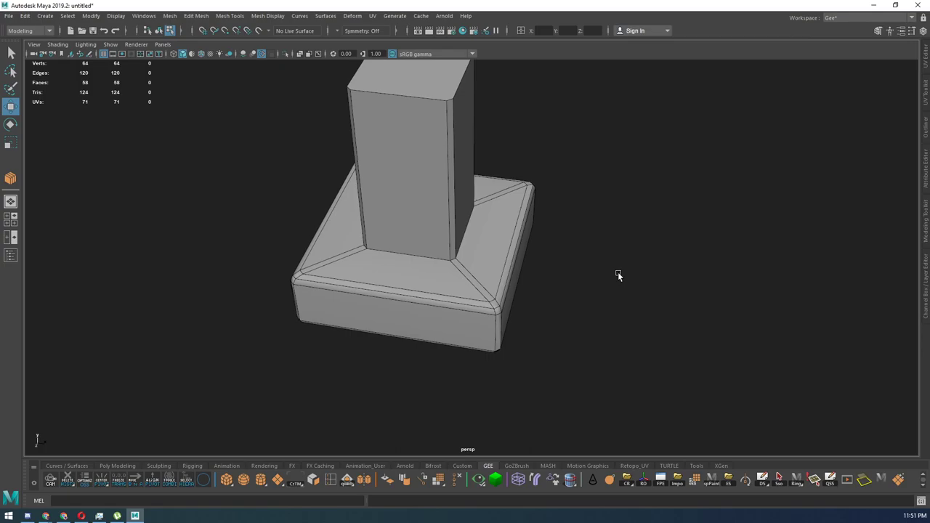